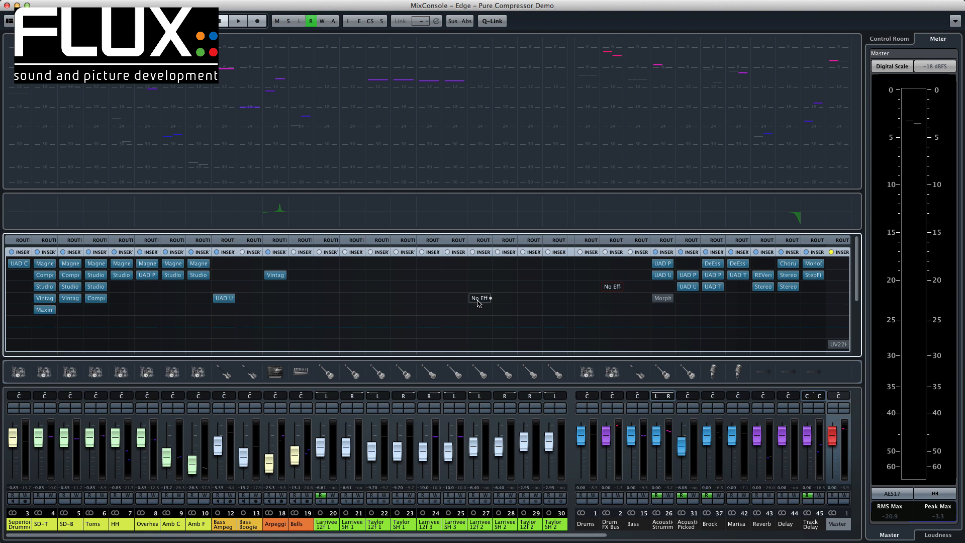
Play the mix, solo the Drums group channel to hear the uncompressed drums, and stop playback and clear the solo.
key("space")
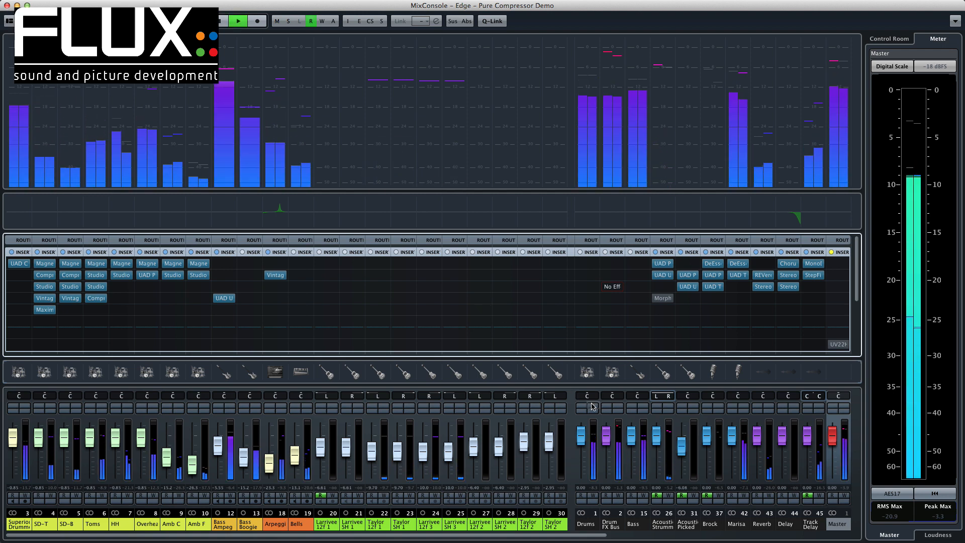
left_click(592, 406)
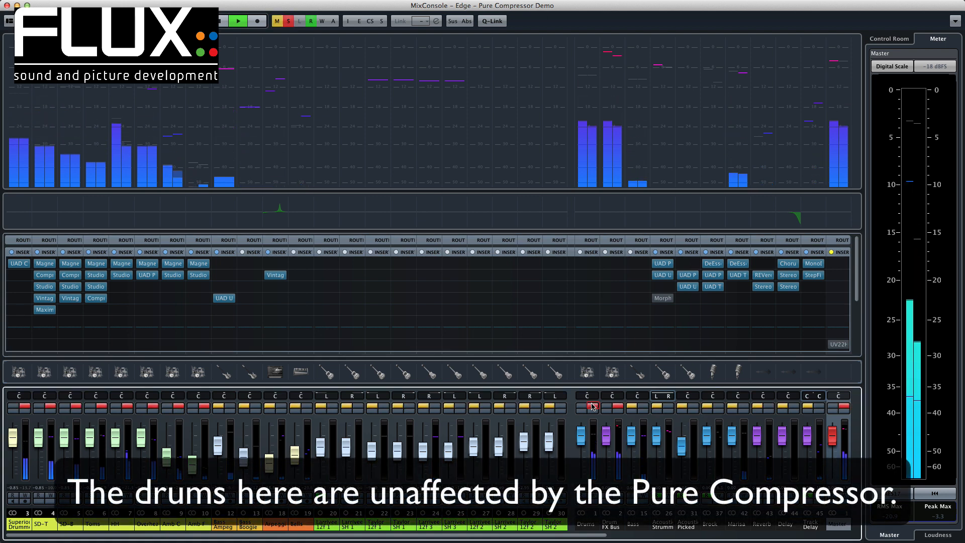
key("space")
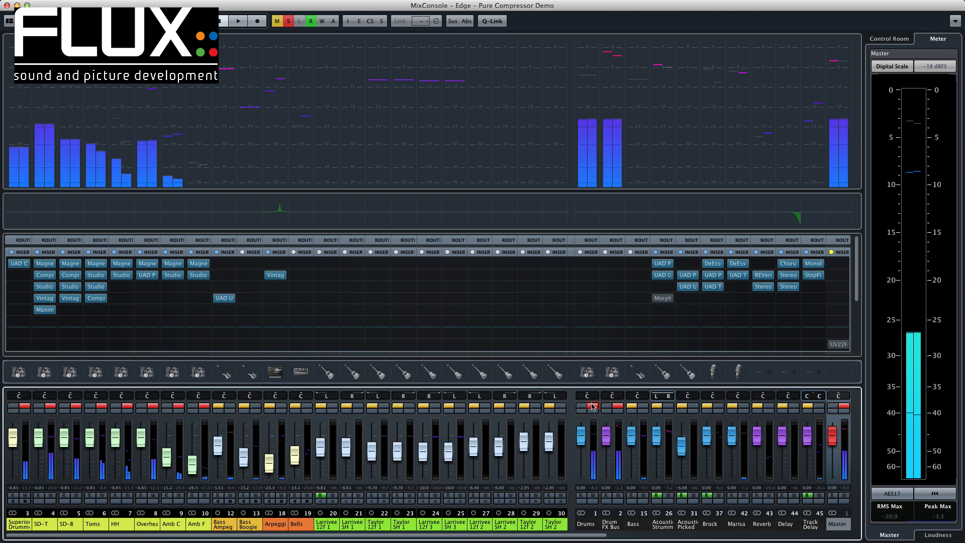
left_click(592, 406)
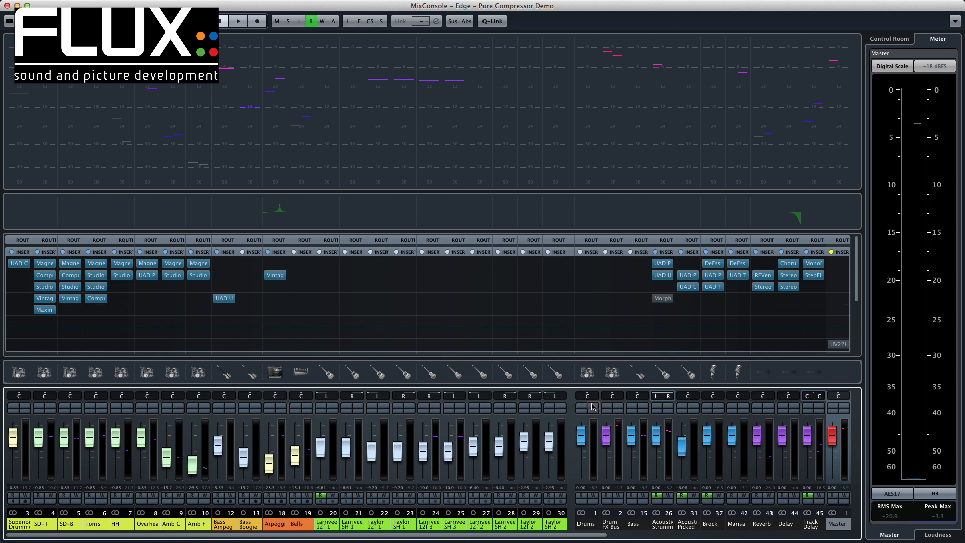
Insert the Flux PureCompV3-x64 plug-in in the third insert slot of the Drum FX Bus.
left_click(623, 287)
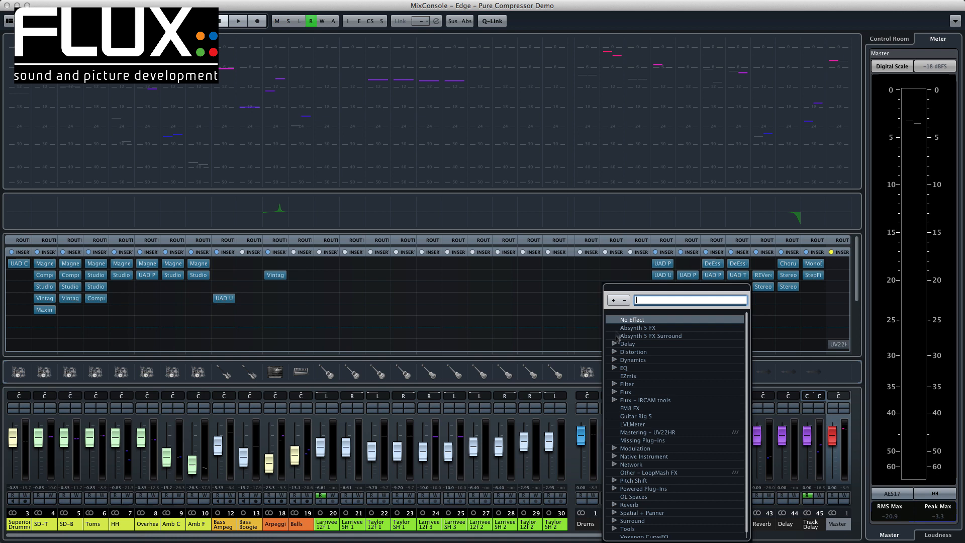
left_click(614, 393)
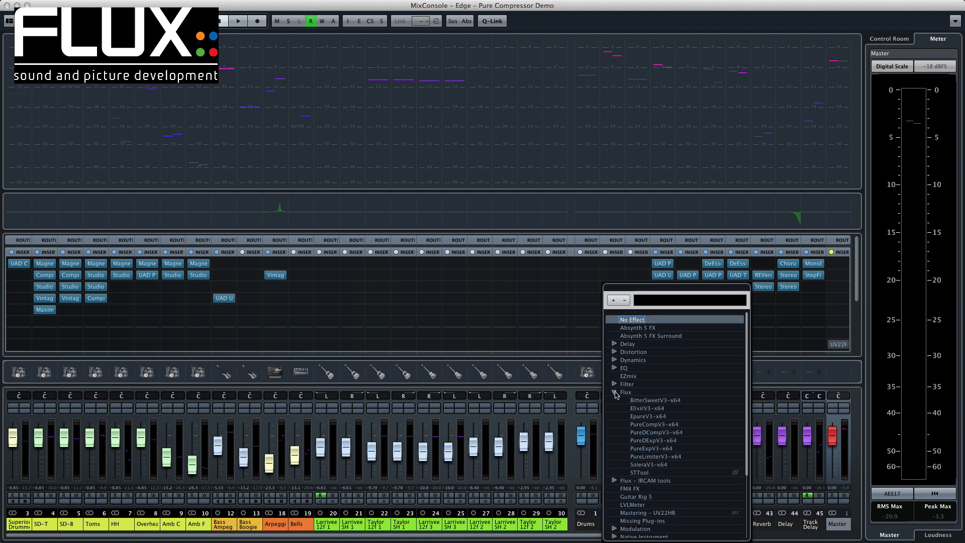
left_click(645, 425)
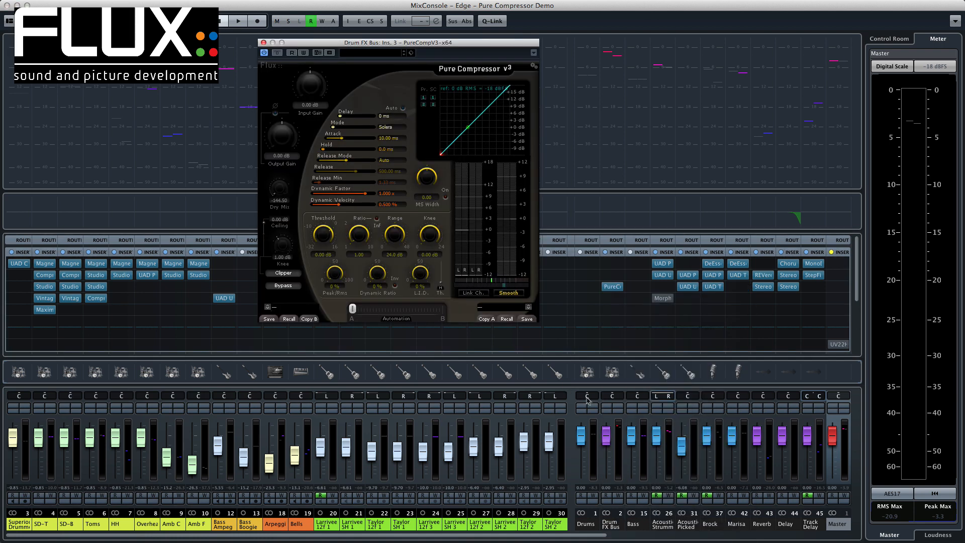
left_click(606, 410)
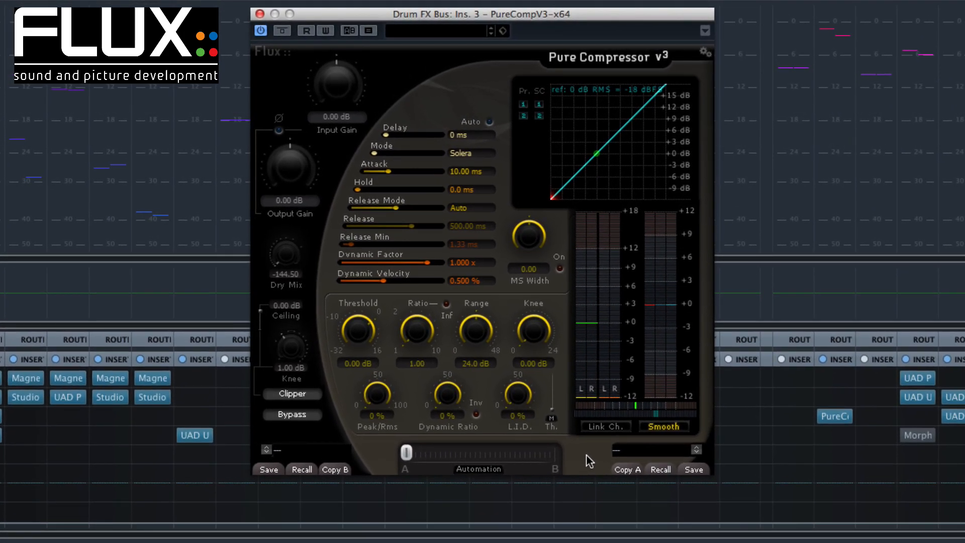
While the mix plays, set the compressor's Ratio to about 4.18 and its Threshold to about -17.47 dB.
key("space")
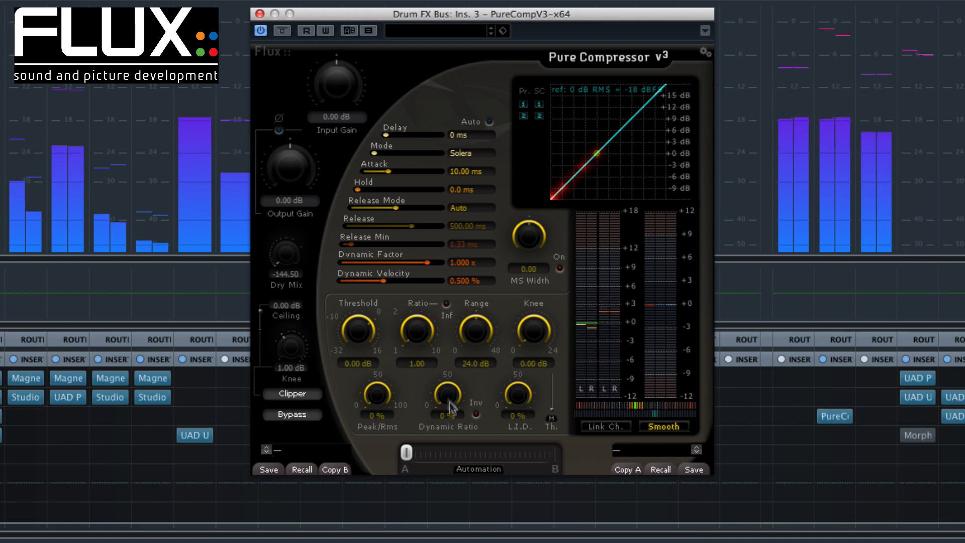
left_click_drag(420, 333, 415, 246)
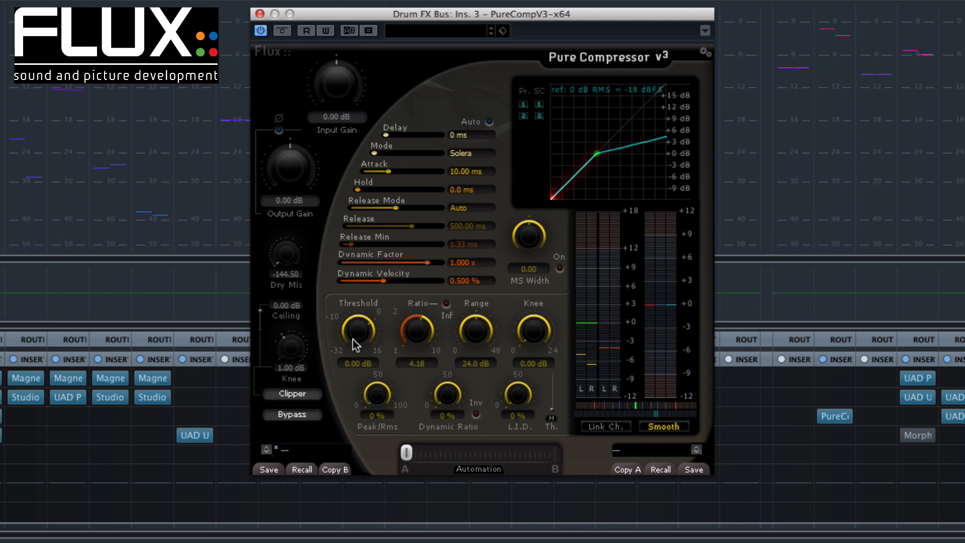
left_click_drag(356, 337, 352, 414)
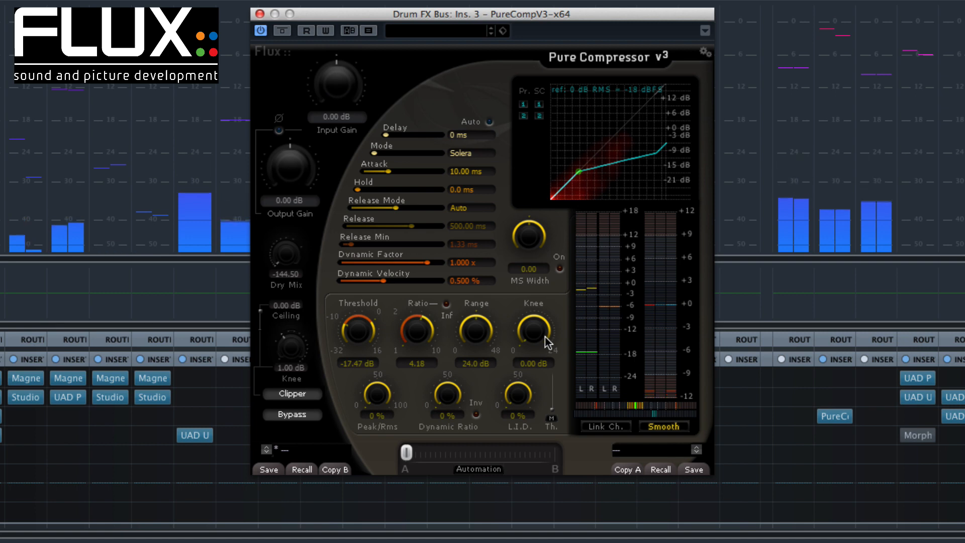
key("space")
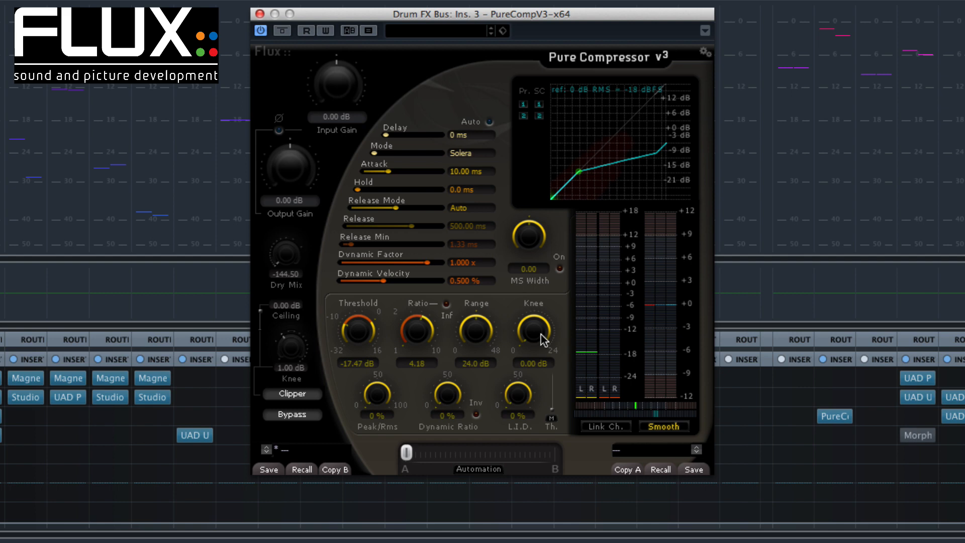
Resume playback and soften the compression curve by raising the Knee to about 10.30 dB.
key("space")
left_click_drag(540, 333, 533, 293)
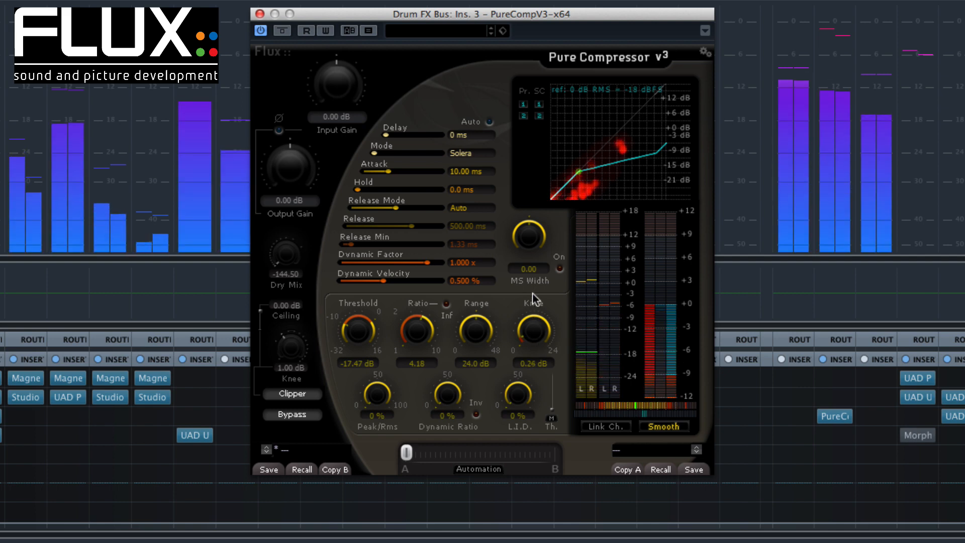
left_click_drag(532, 252, 556, 101)
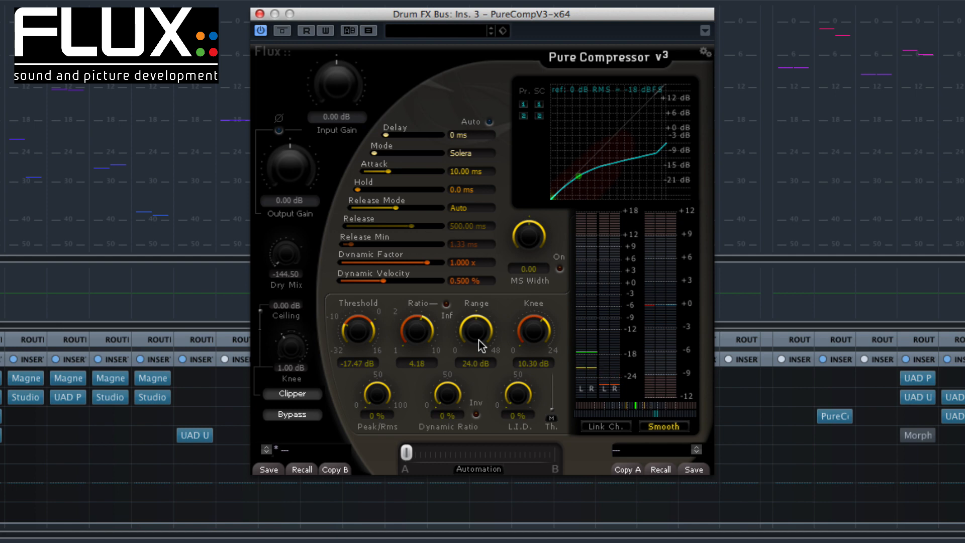
Reduce the compressor's Range to about 14.5 dB and set Peak/Rms to about 76 %.
left_click_drag(481, 345, 483, 391)
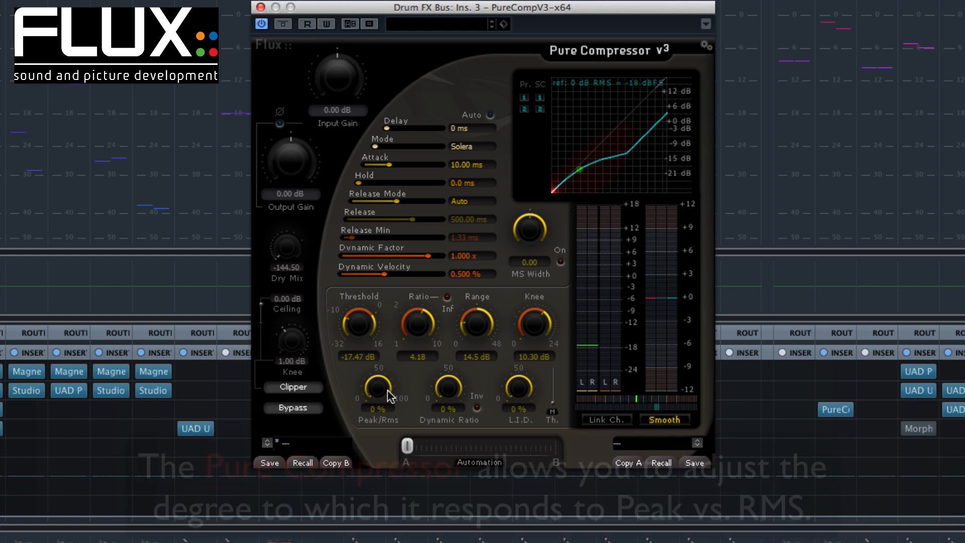
key("space")
left_click_drag(387, 391, 411, 165)
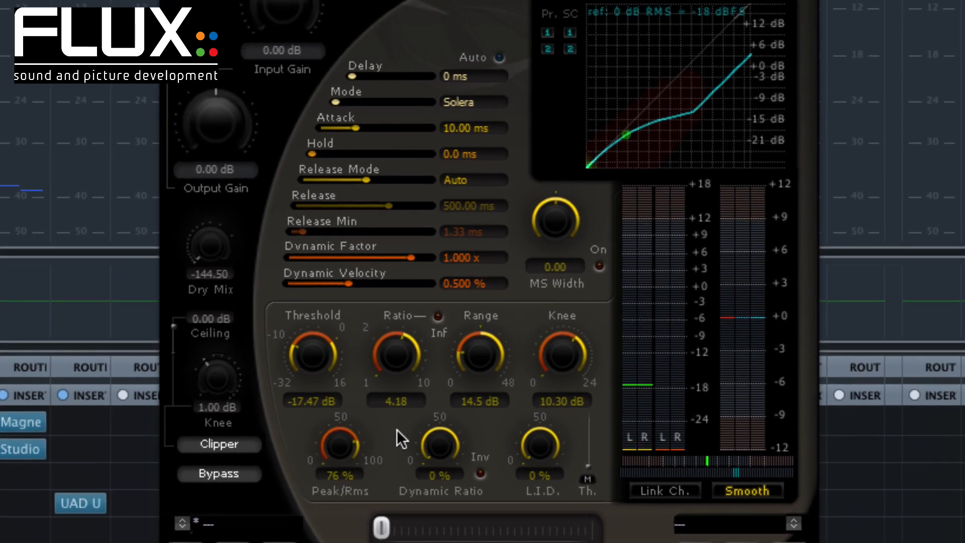
During playback, try different Delay and Mode settings, settling on a 4 ms Delay and the Cl Medium mode.
key("space")
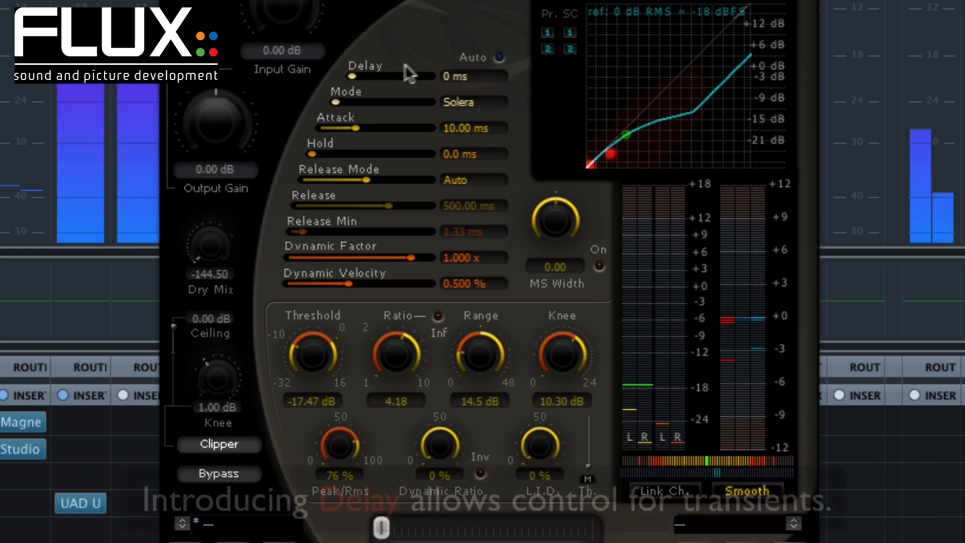
left_click_drag(355, 74, 397, 80)
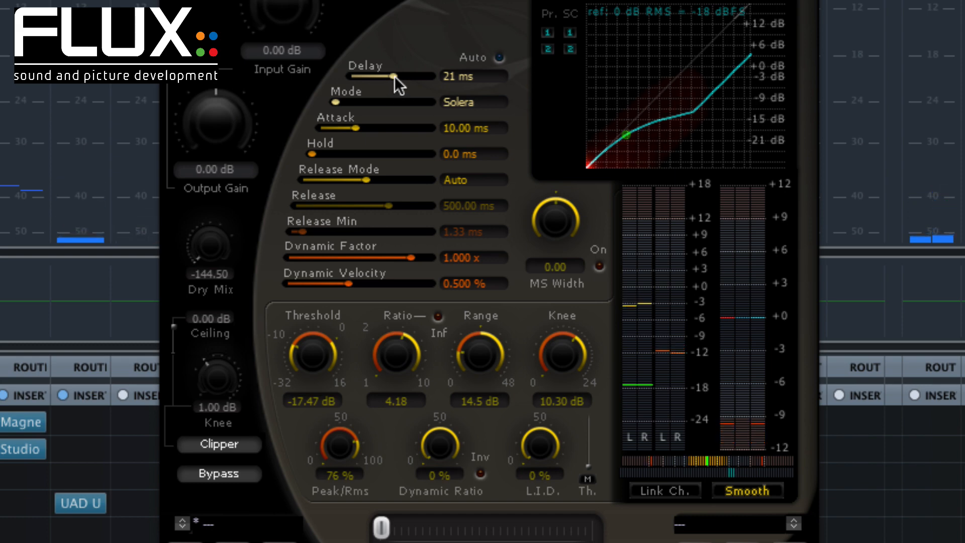
left_click_drag(394, 76, 361, 74)
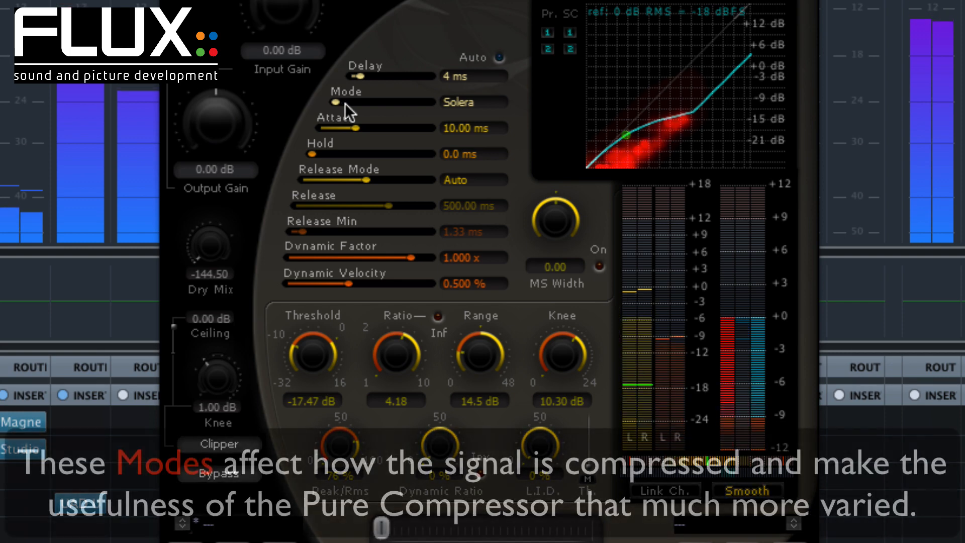
left_click_drag(346, 104, 392, 110)
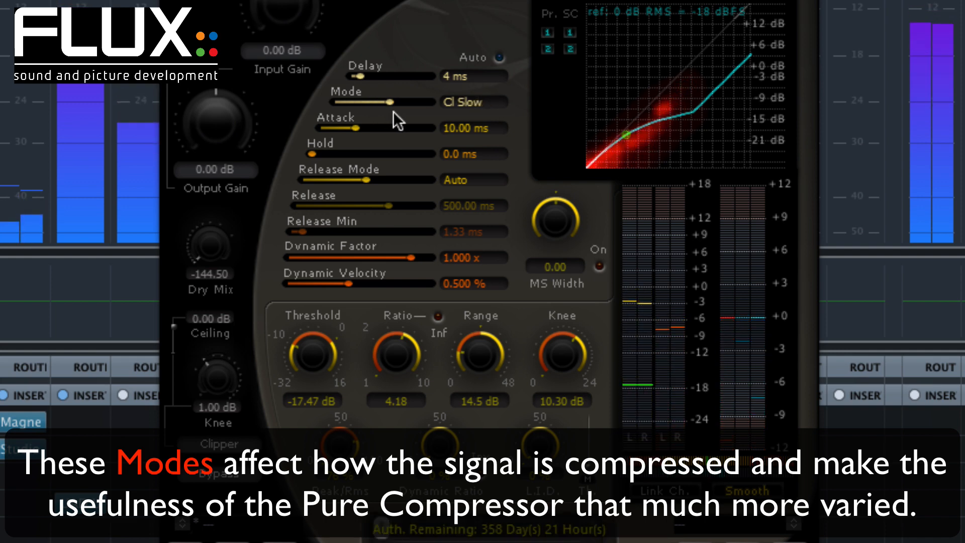
mouse_move(393, 111)
left_mouse_down()
mouse_move(433, 115)
mouse_move(380, 104)
left_mouse_up()
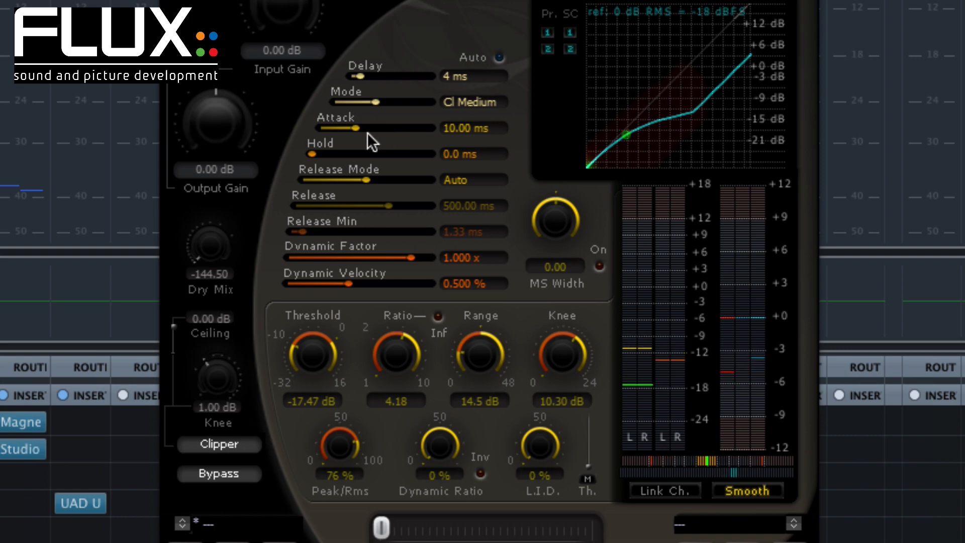
Configure the compression envelope with Attack 0.00 ms, Hold 20.6 ms, Release Mode Manual and Release 2.16 ms.
left_click_drag(355, 127, 312, 123)
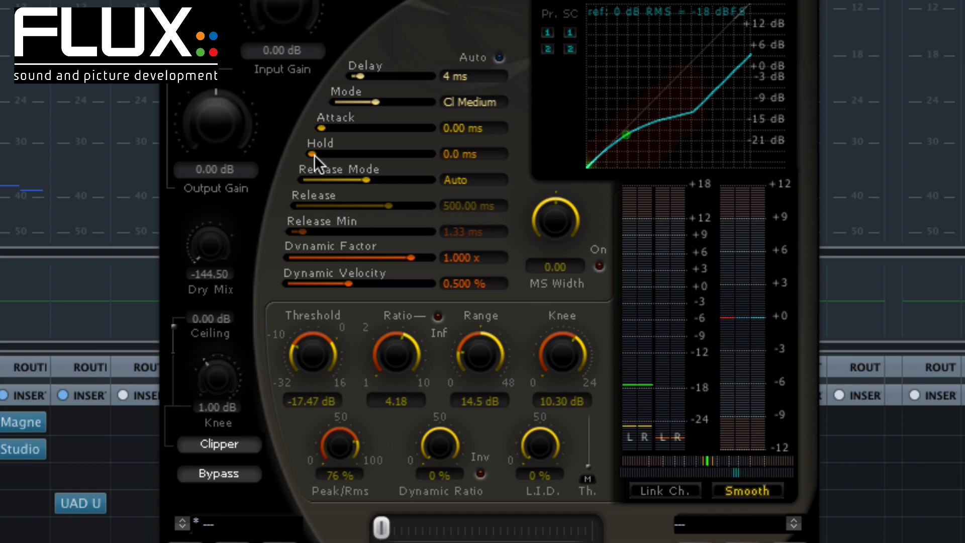
left_click_drag(315, 154, 321, 156)
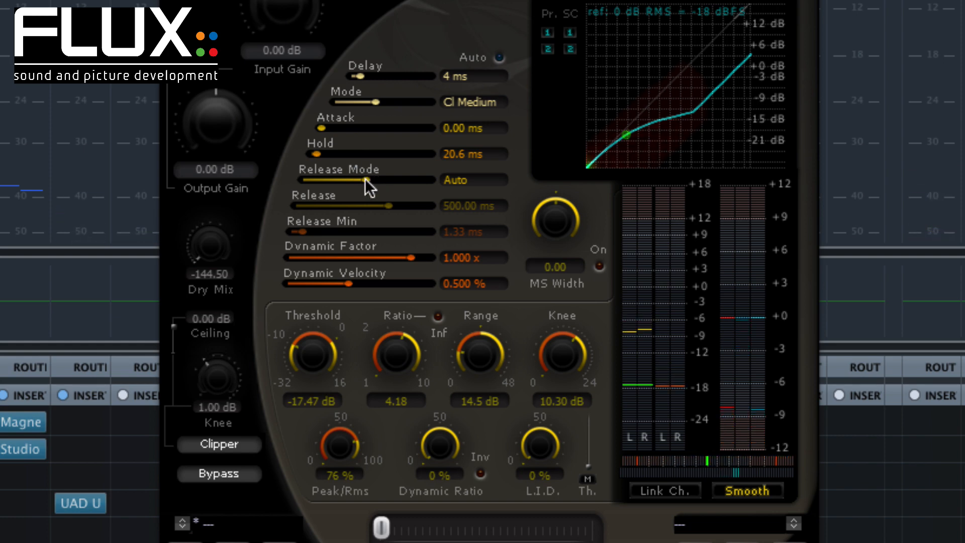
left_click_drag(365, 179, 309, 178)
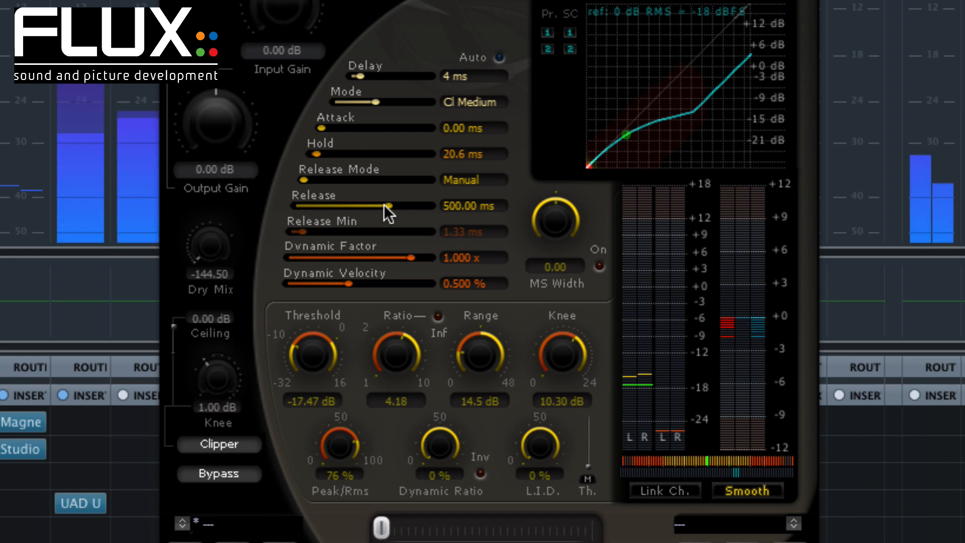
left_click_drag(384, 204, 308, 199)
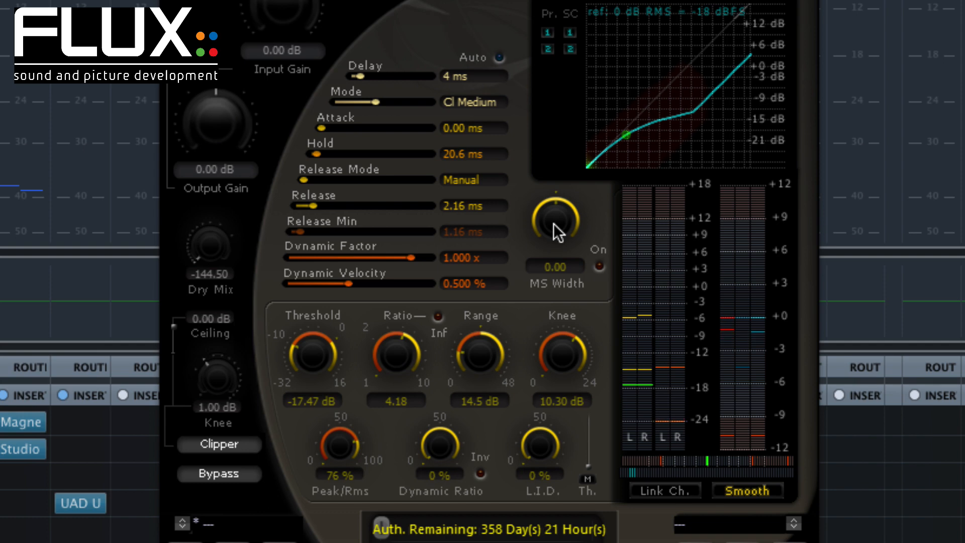
Enable MS Width and set it to about 1.25 for stereo enhancement.
left_click(599, 266)
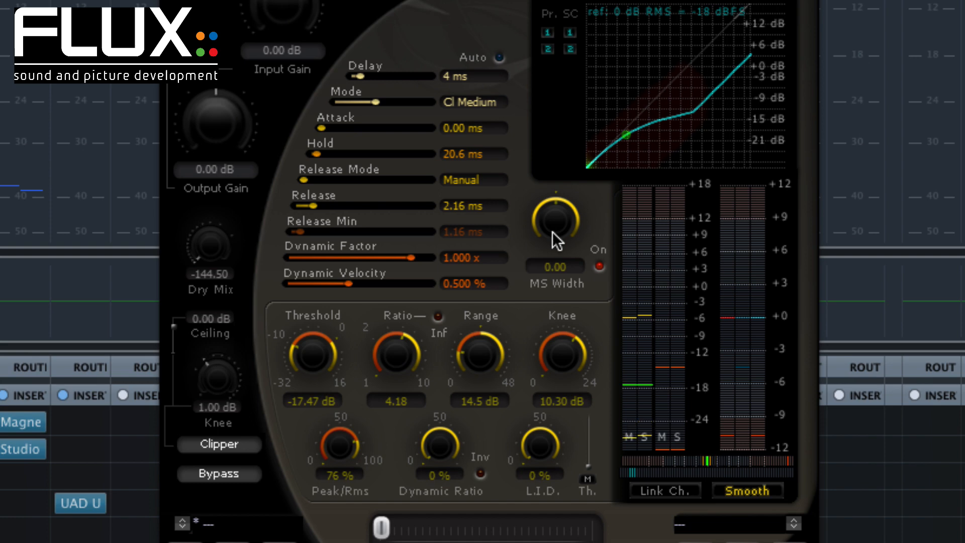
left_click_drag(551, 237, 538, 158)
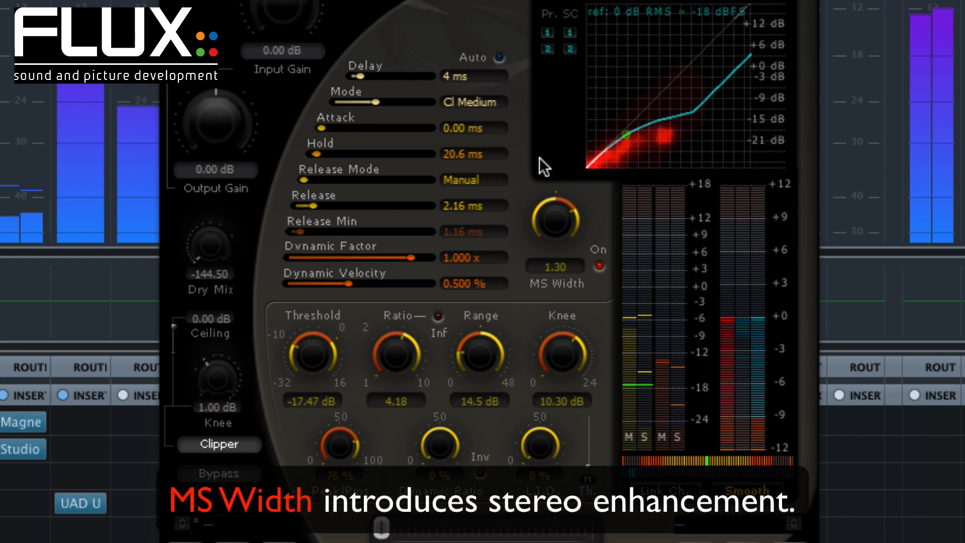
left_click_drag(539, 157, 538, 158)
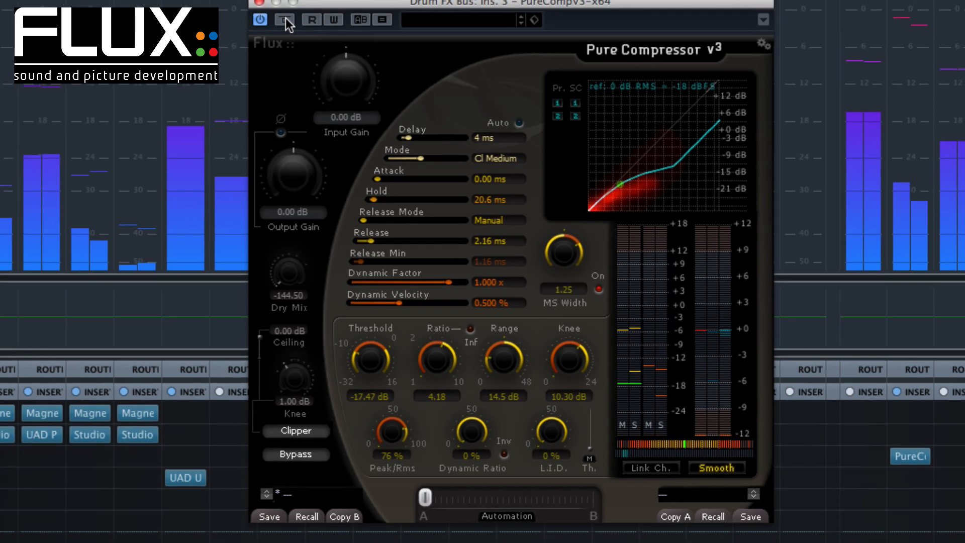
Compare the sound with the compressor bypassed and engaged, and raise its Output Gain to about 12.52 dB.
left_click(290, 24)
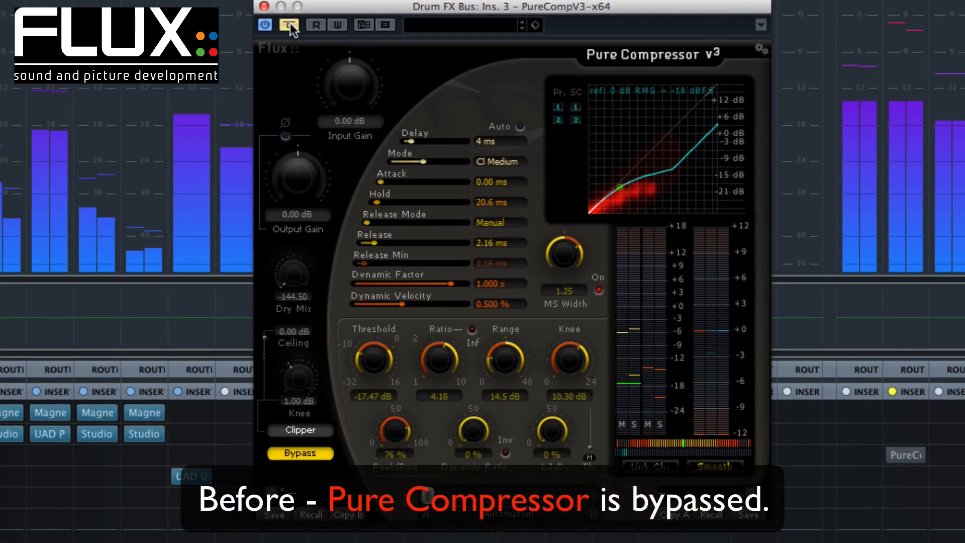
left_click(290, 24)
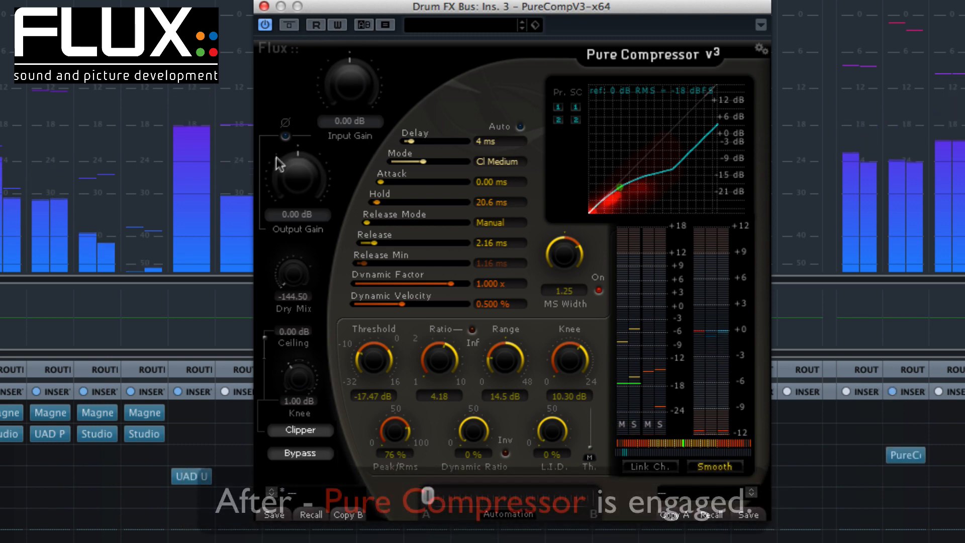
left_click_drag(288, 187, 281, 97)
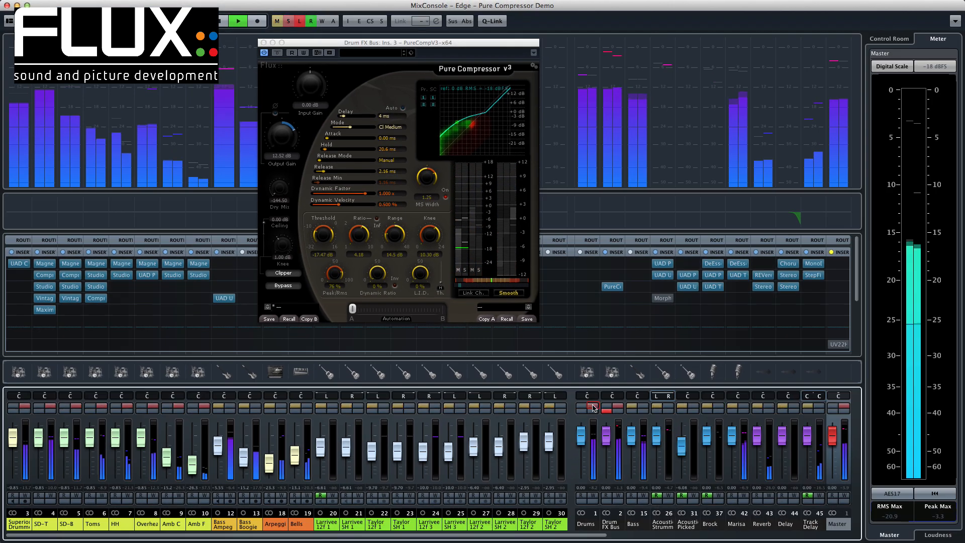
Bypass and re-engage Pure Compressor twice during playback to compare the sound before and after compression.
left_click(609, 424)
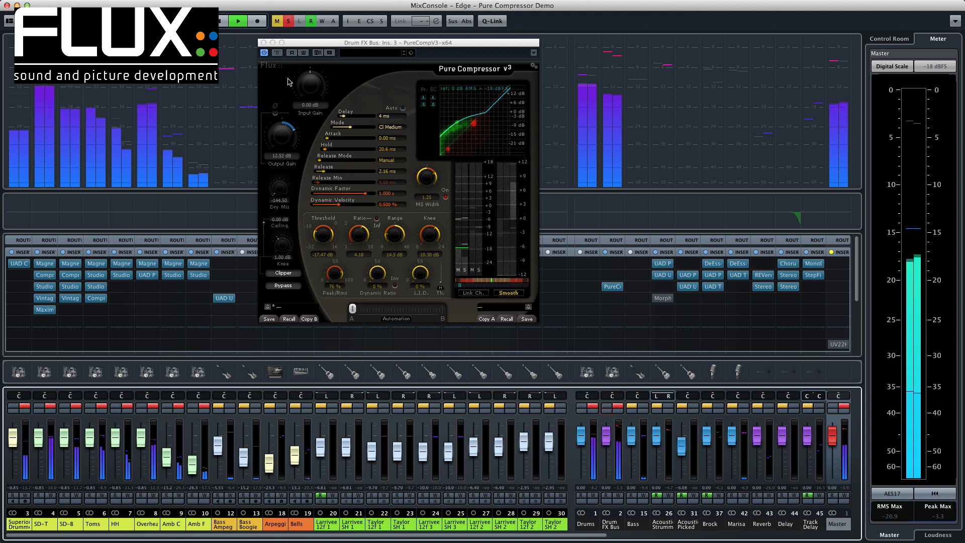
left_click(279, 55)
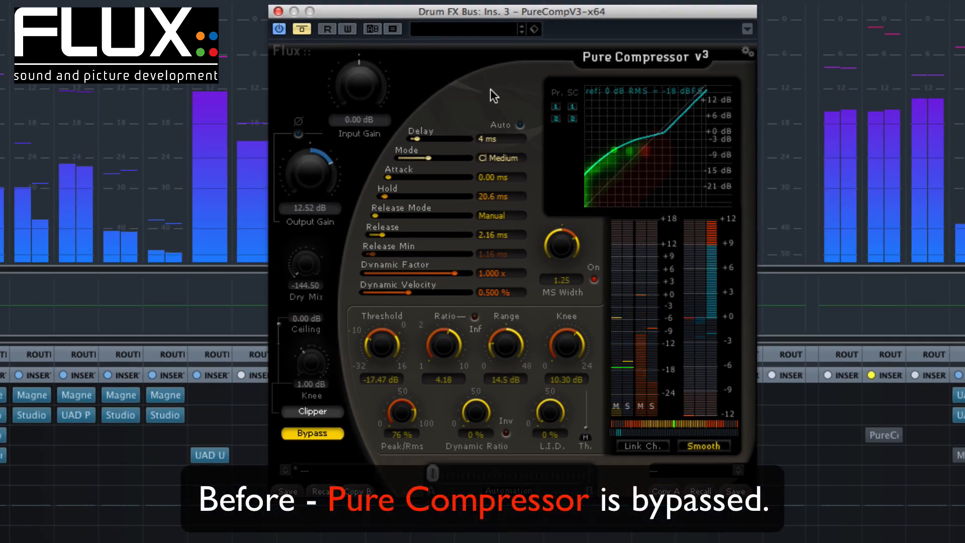
left_click(303, 29)
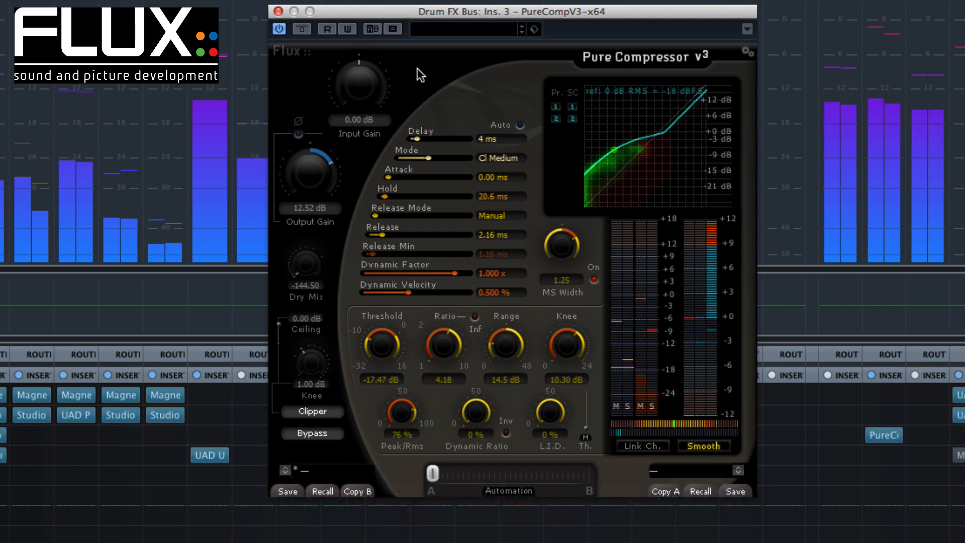
left_click(304, 30)
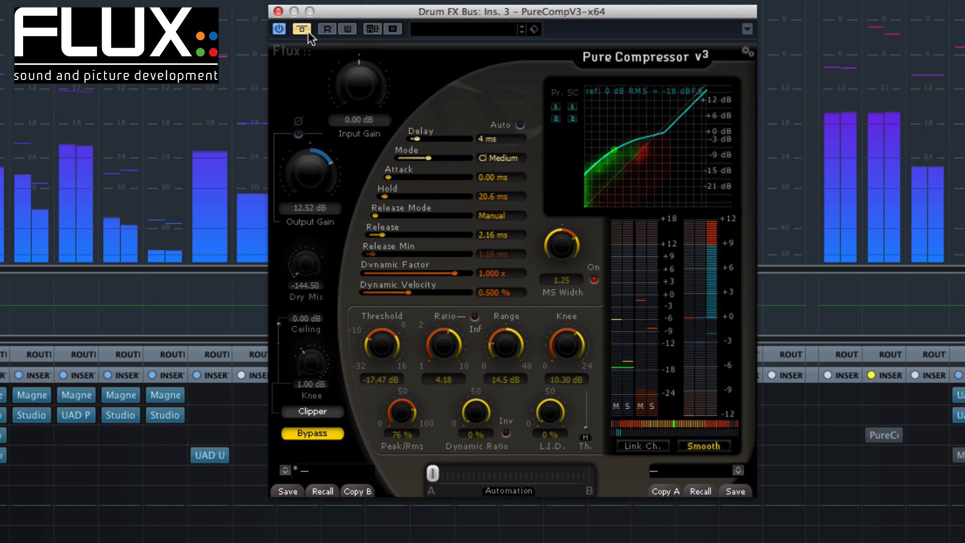
left_click(308, 31)
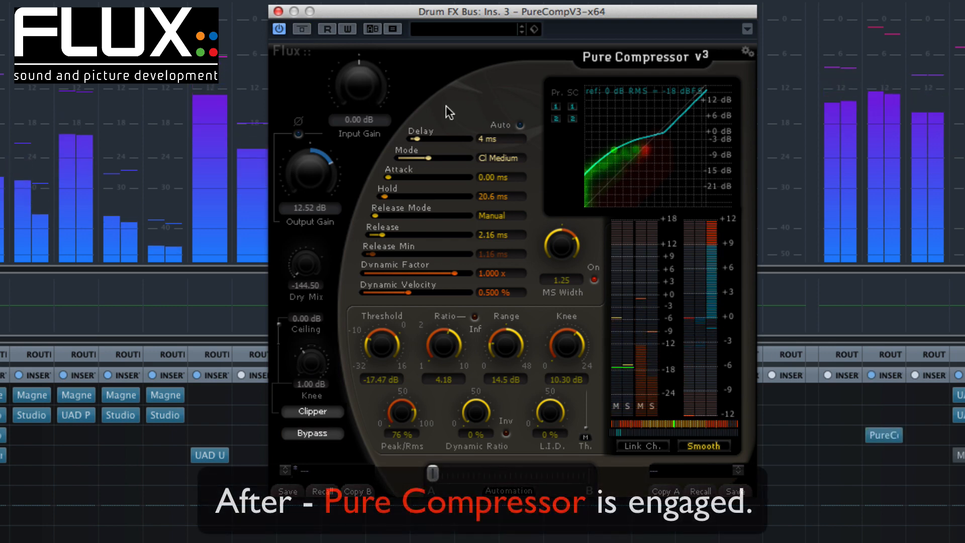